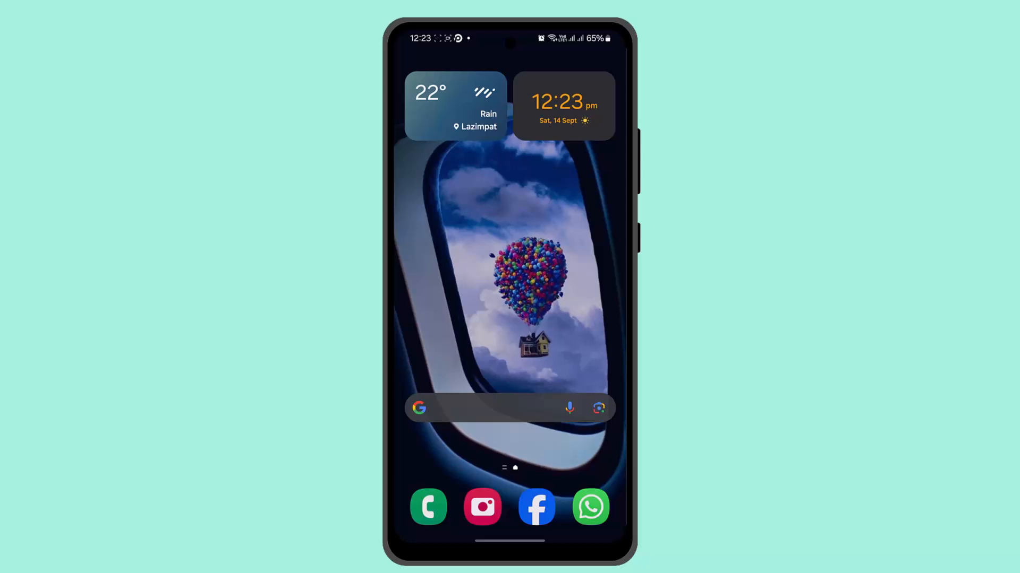
Step: Search Google for a programmer hangout Discord query and reach The Programmer's Hangout page
left_click(491, 409)
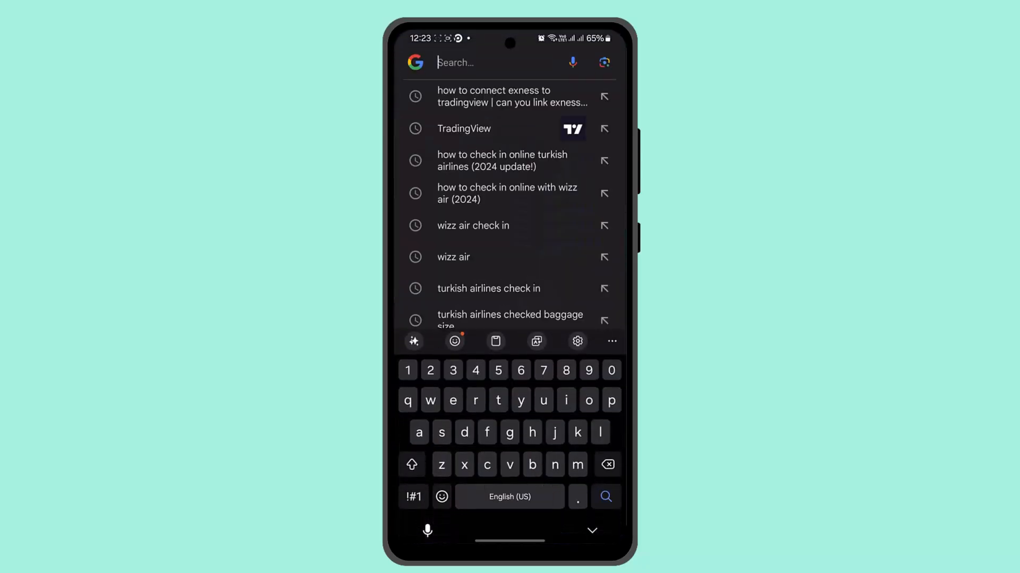
type("pr")
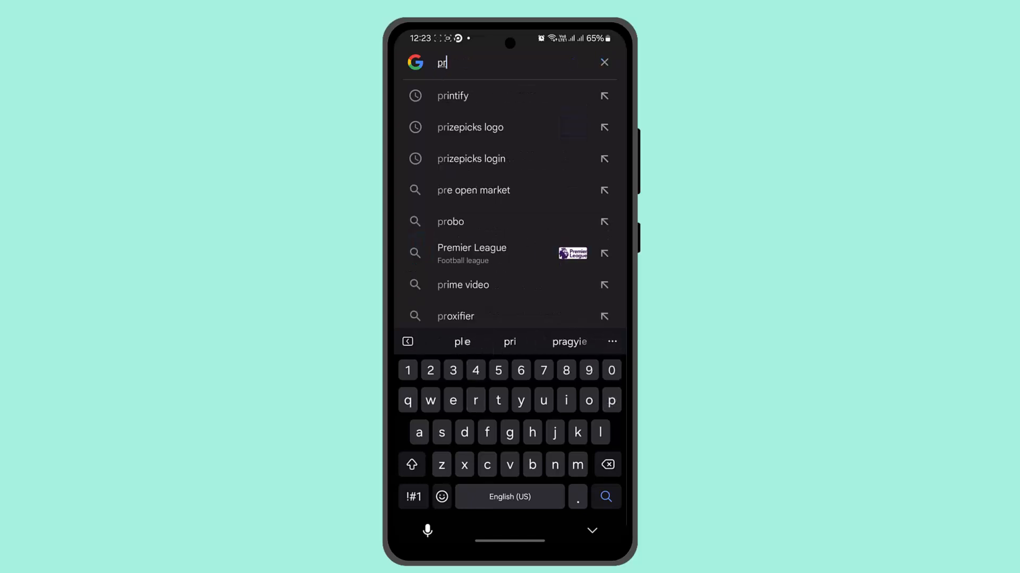
left_click(588, 402)
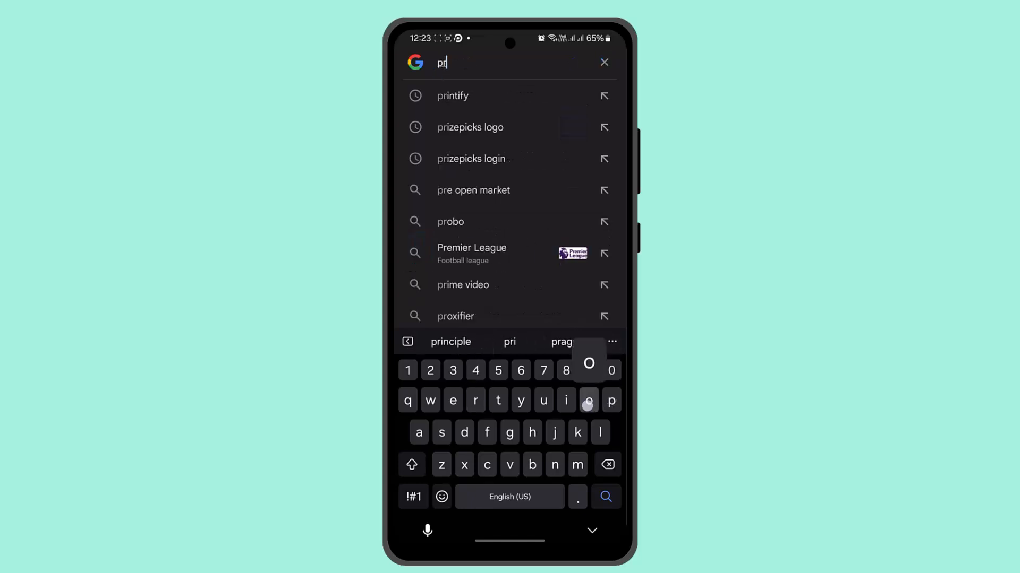
type("og")
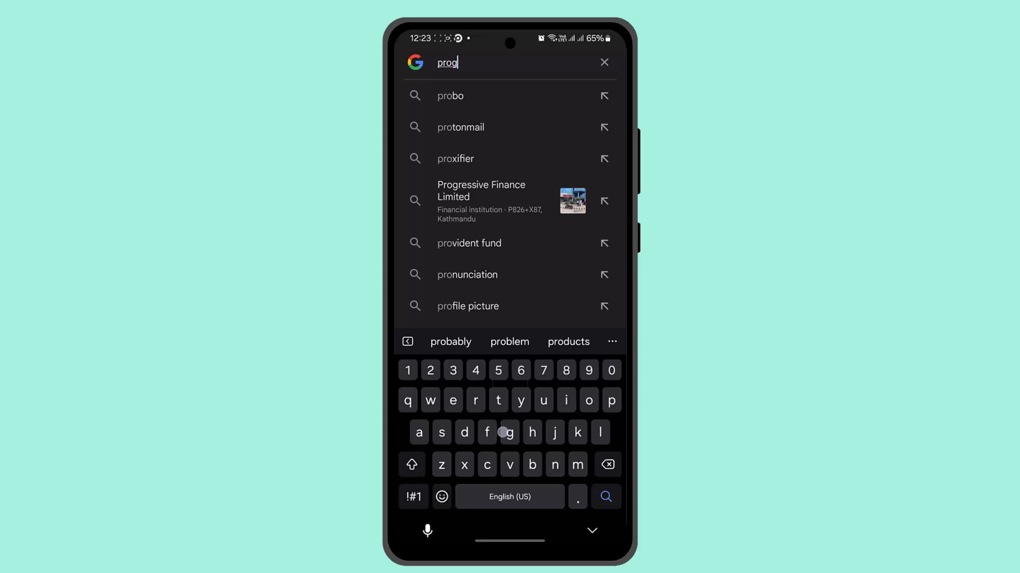
type("r")
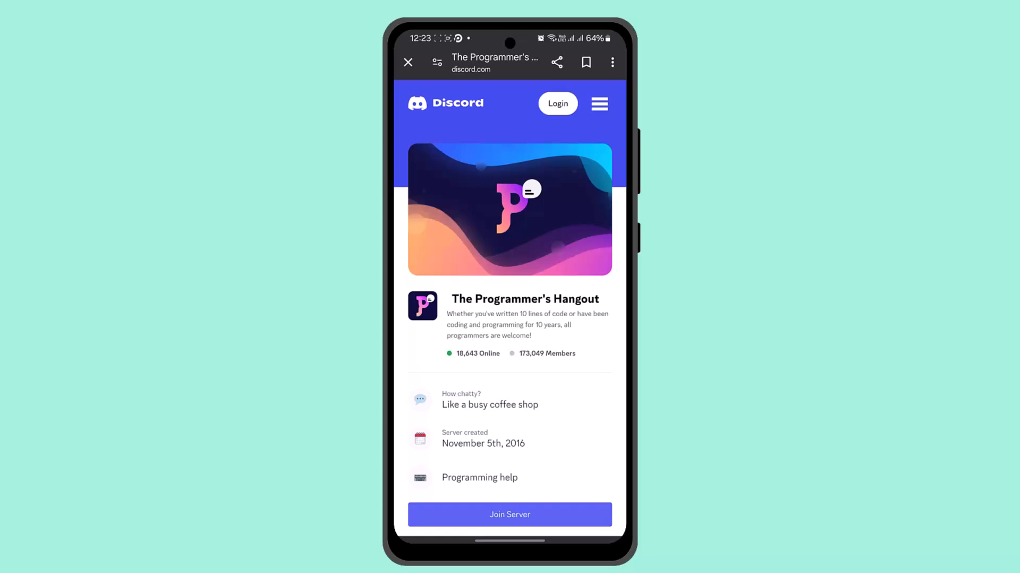
Step: Return to results and search for 'coding den discord' instead
left_click(408, 62)
left_click(488, 99)
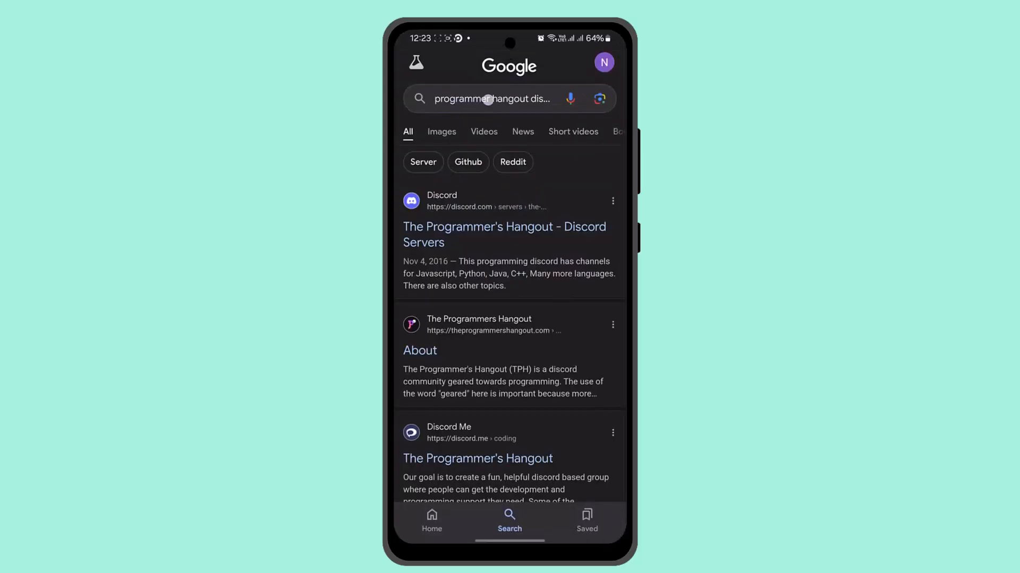
left_click(604, 62)
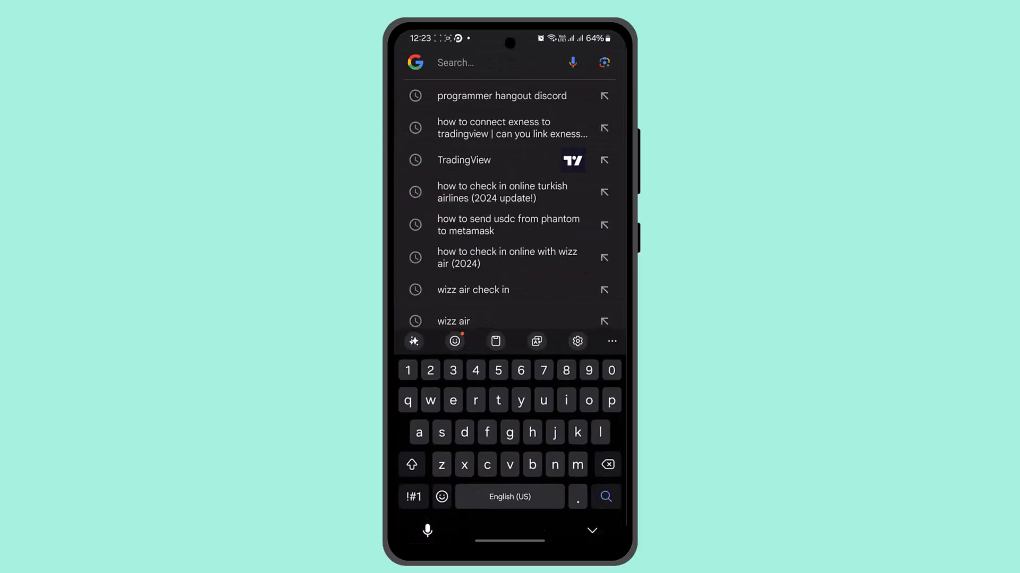
type("coding")
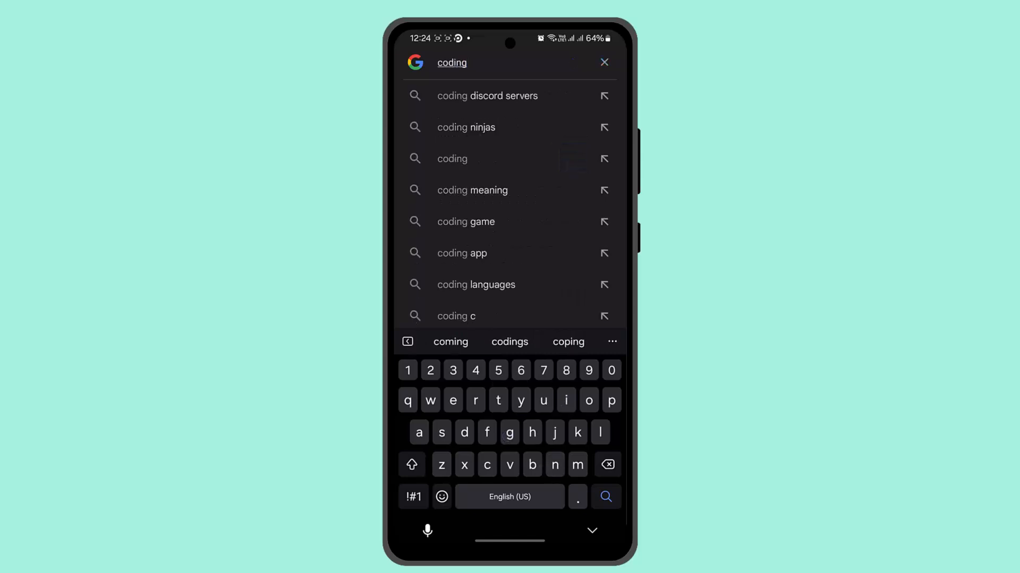
type(" den discord")
key("Return")
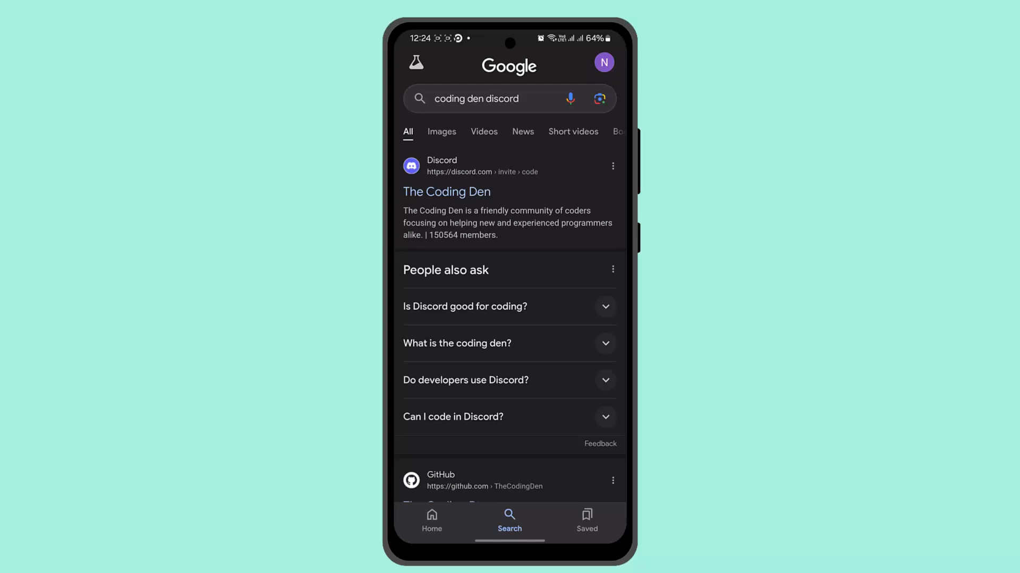
Step: Replace the query with 'code support discord' and view the CodeSupport results
left_click(476, 99)
left_click(494, 159)
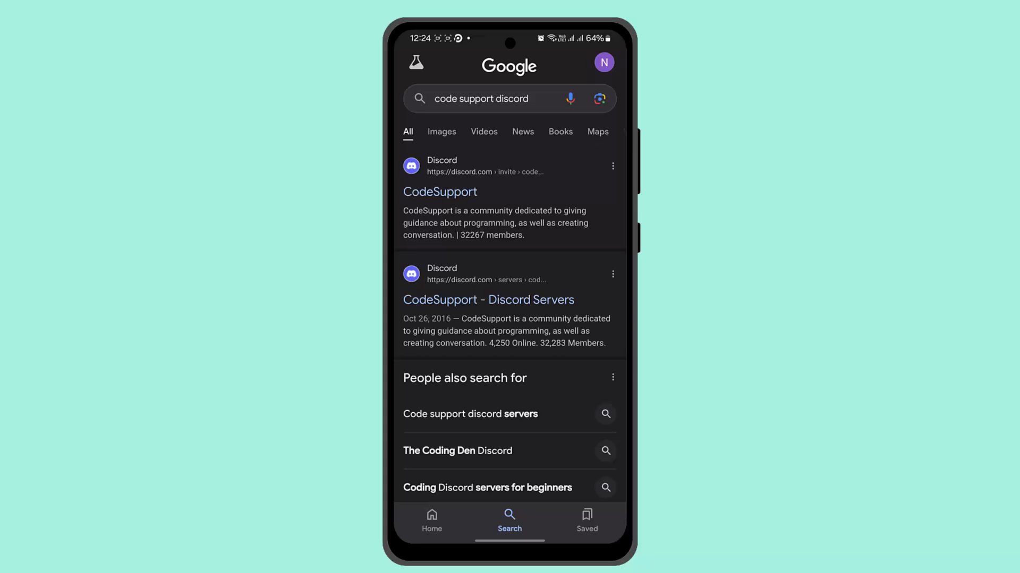
Step: Search for 'appwrite' and scroll its results down to Appwrite's X posts
left_click(481, 98)
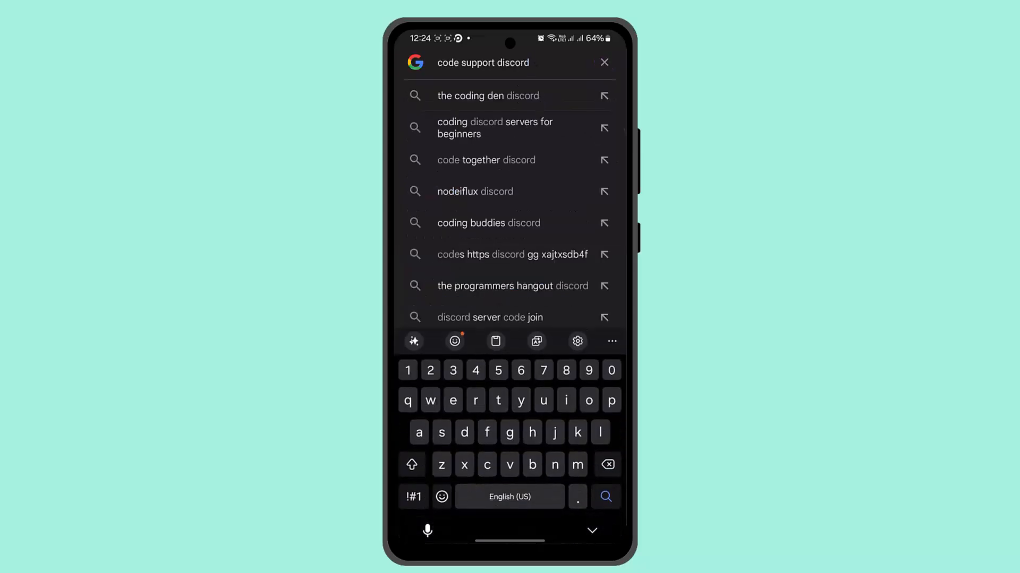
left_click(603, 61)
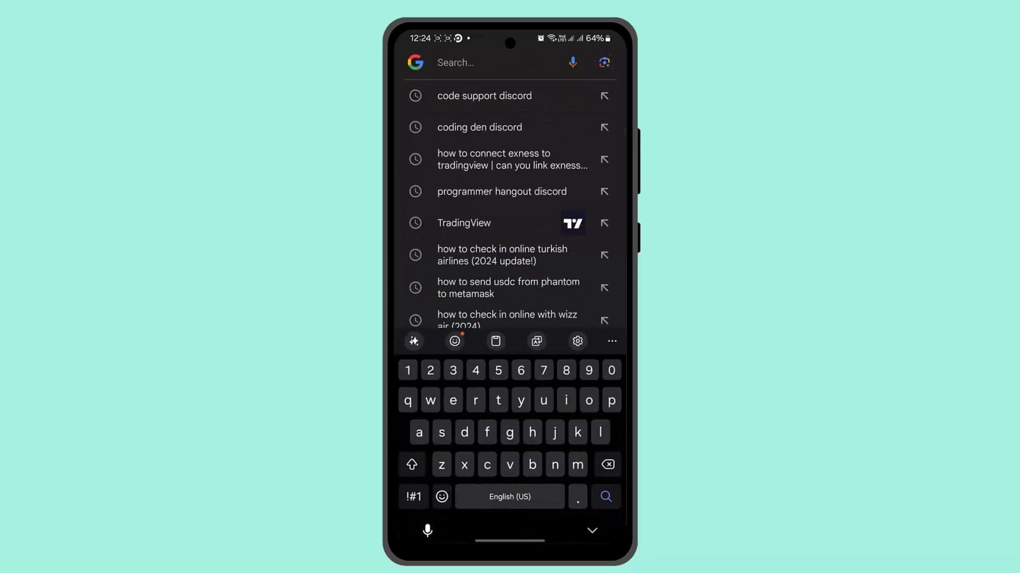
type("appwrite")
key("Return")
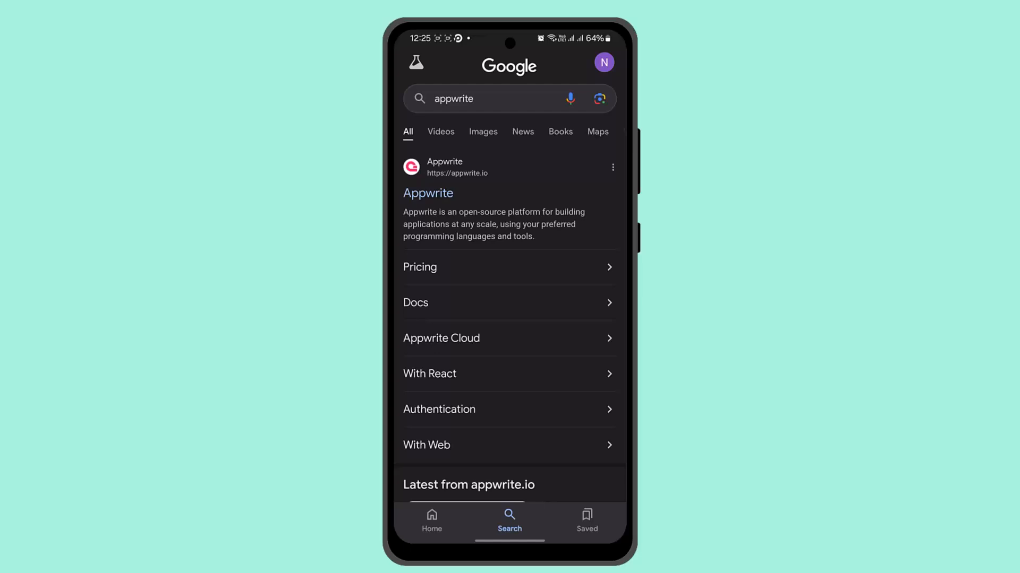
scroll(575, 309, "down", 10)
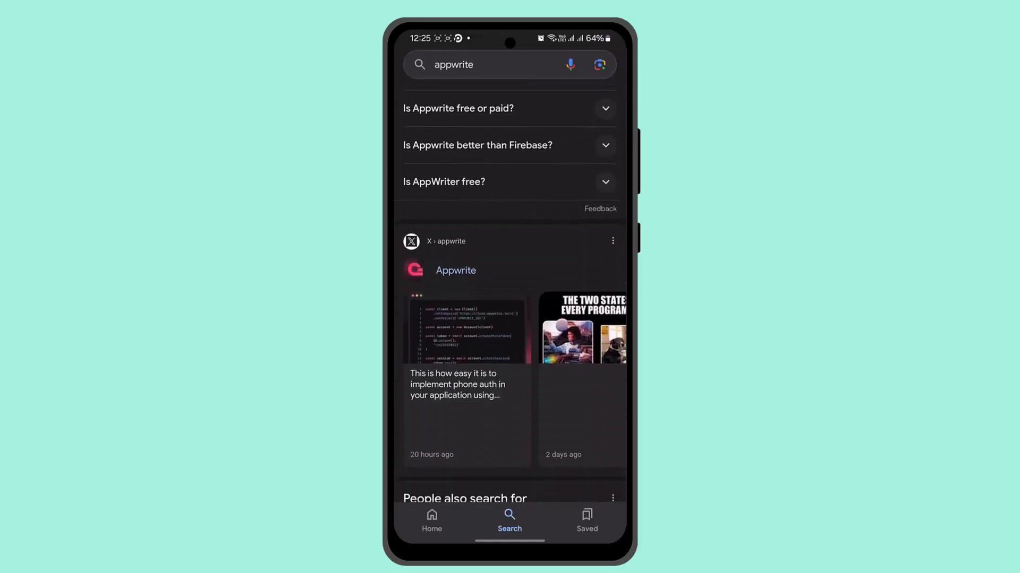